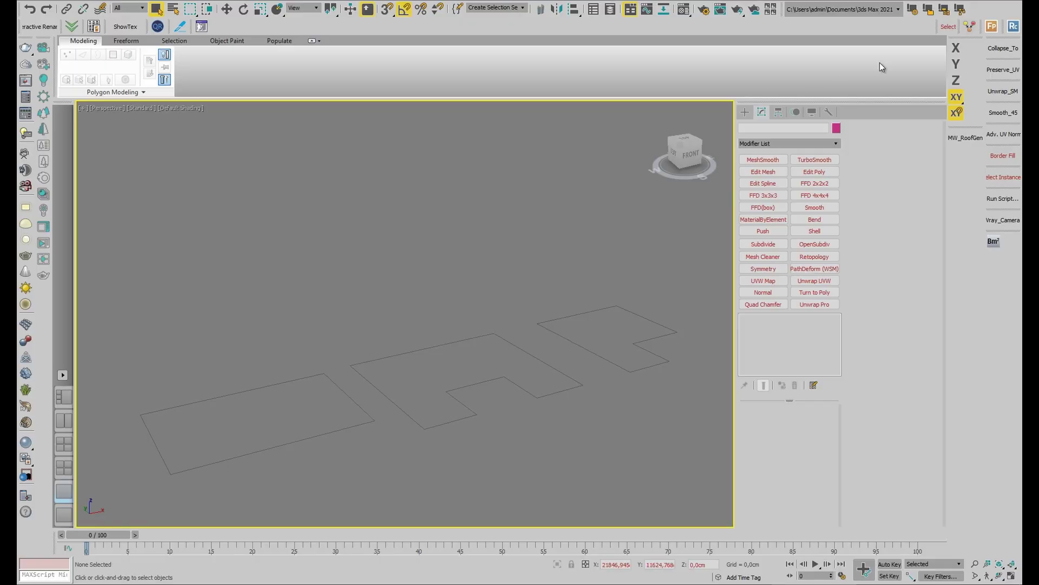
Step: Create a RailClone Pro object and import the New_York_style_001 style from the library
click(1013, 26)
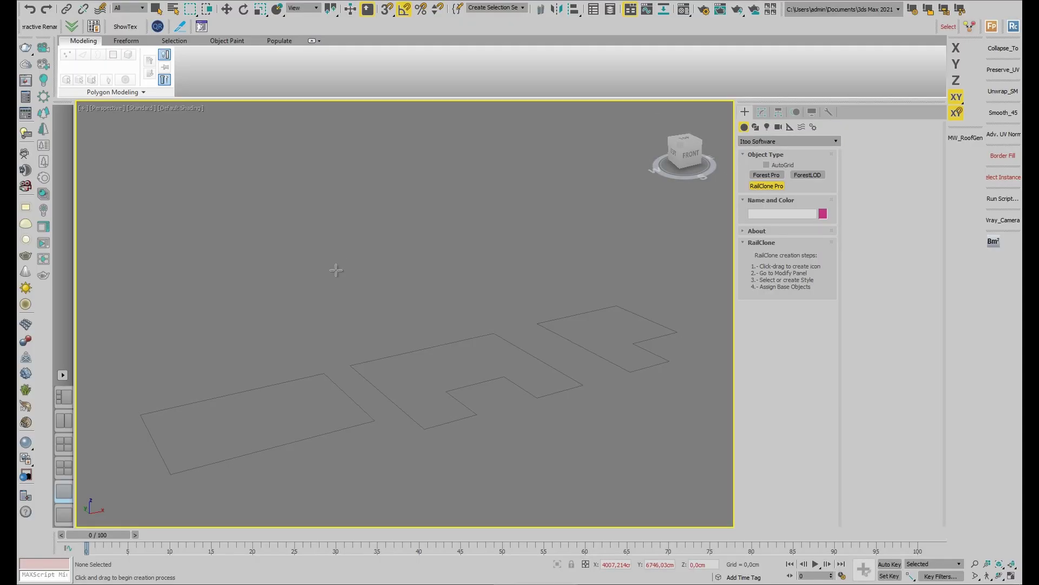
drag(335, 269, 379, 296)
click(764, 111)
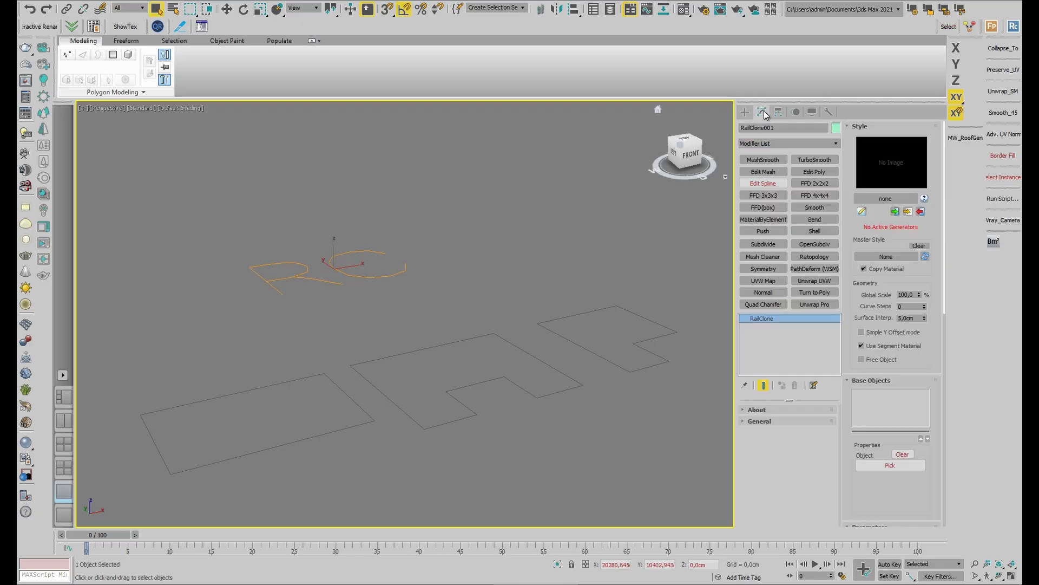
click(885, 198)
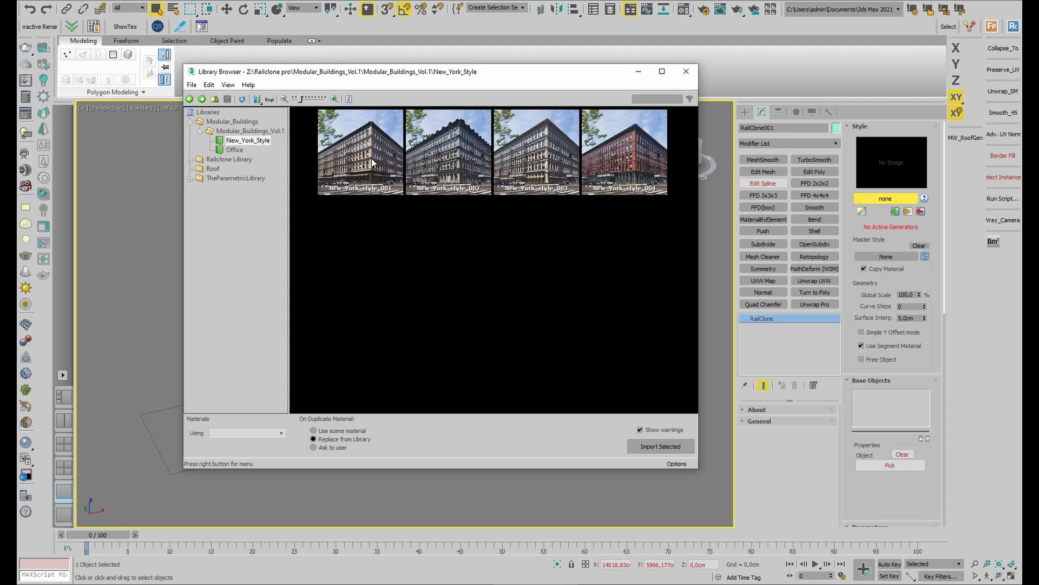
click(372, 159)
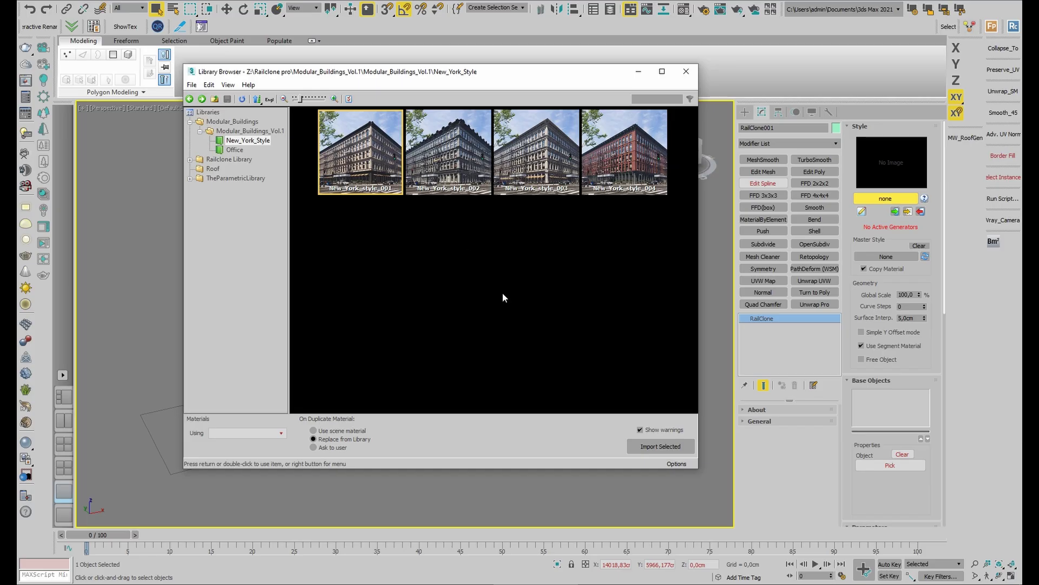
click(654, 448)
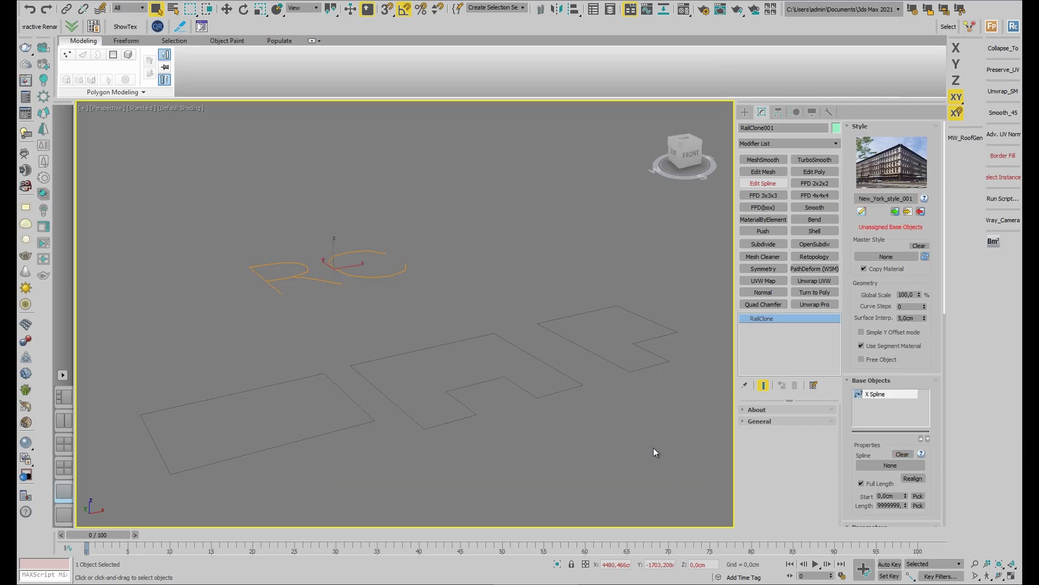
Step: Use the footprint outlines as the base spline and expand the parameter list
click(890, 464)
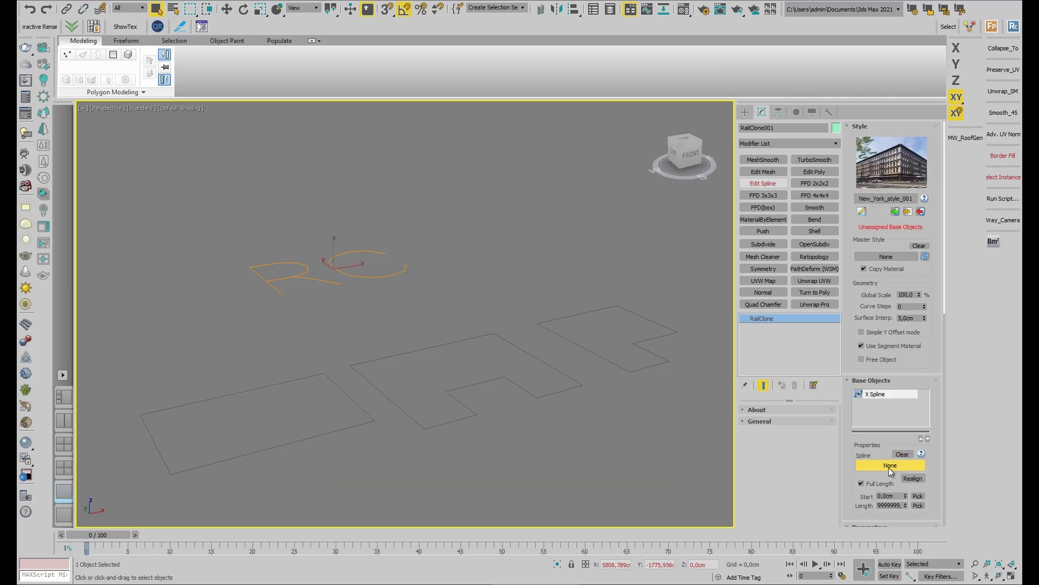
click(523, 389)
scroll(860, 356, down, 3)
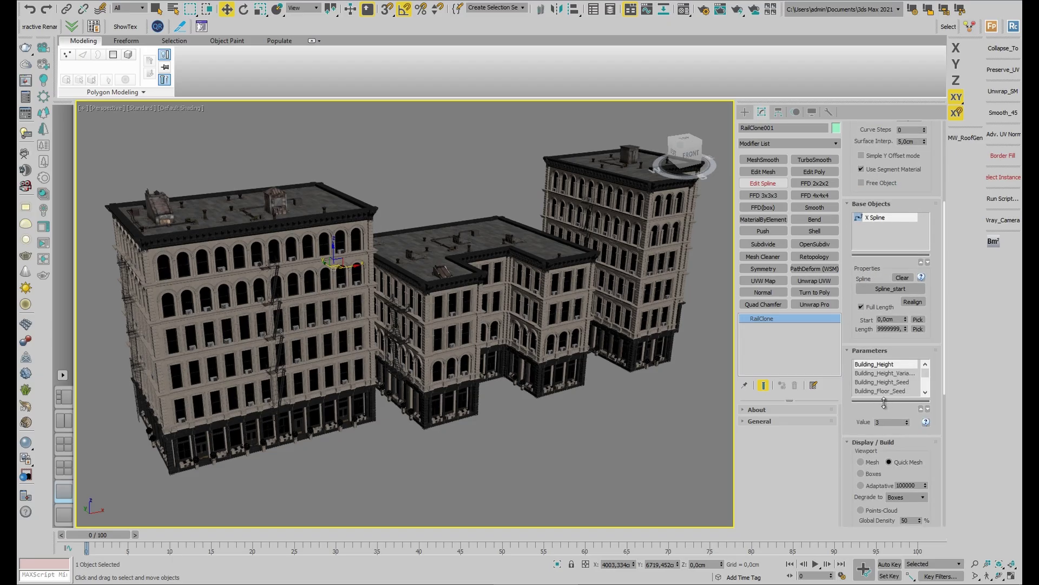
drag(883, 404, 884, 500)
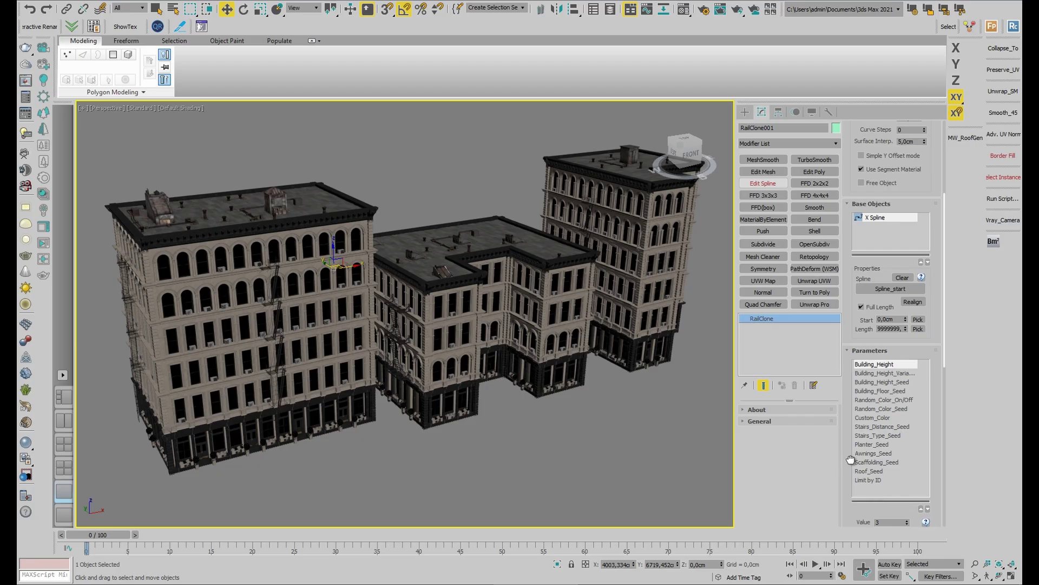
drag(849, 459, 911, 243)
Step: Preview the buildings as Boxes, then as a Points-Cloud
click(866, 308)
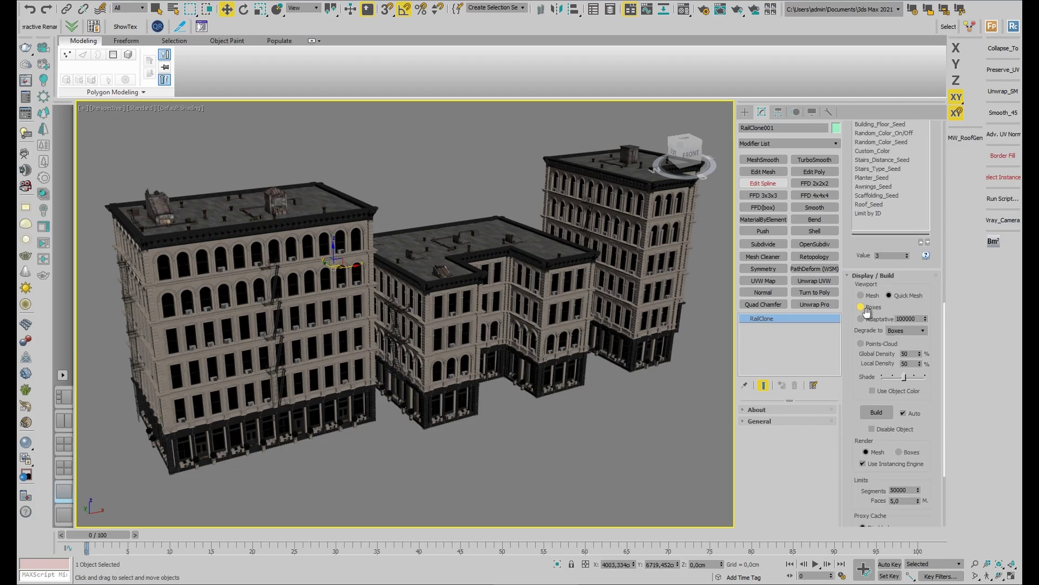
click(863, 308)
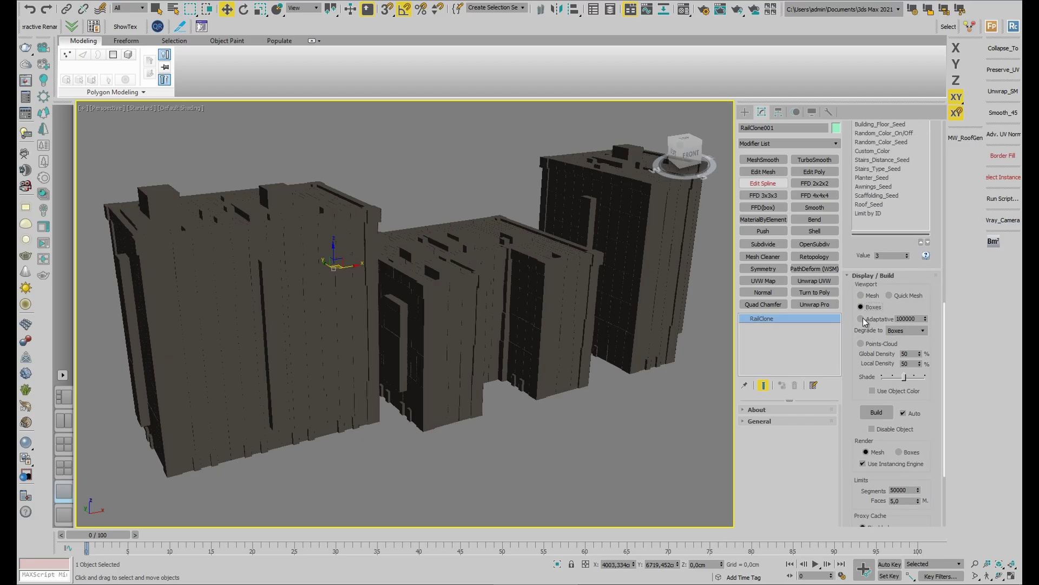
click(861, 344)
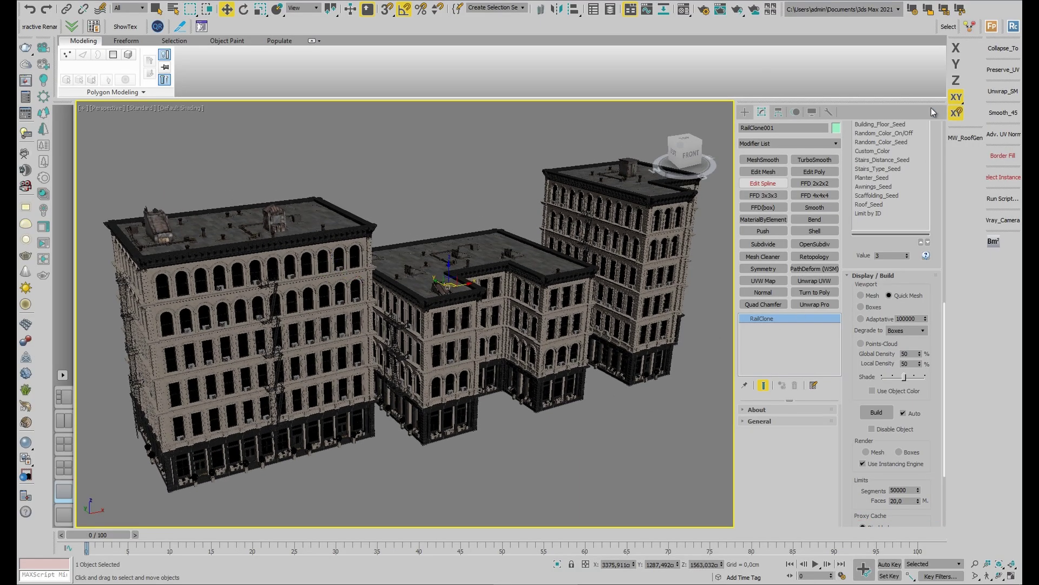
scroll(886, 244, up, 3)
Step: Set Building_Height to 4
click(885, 210)
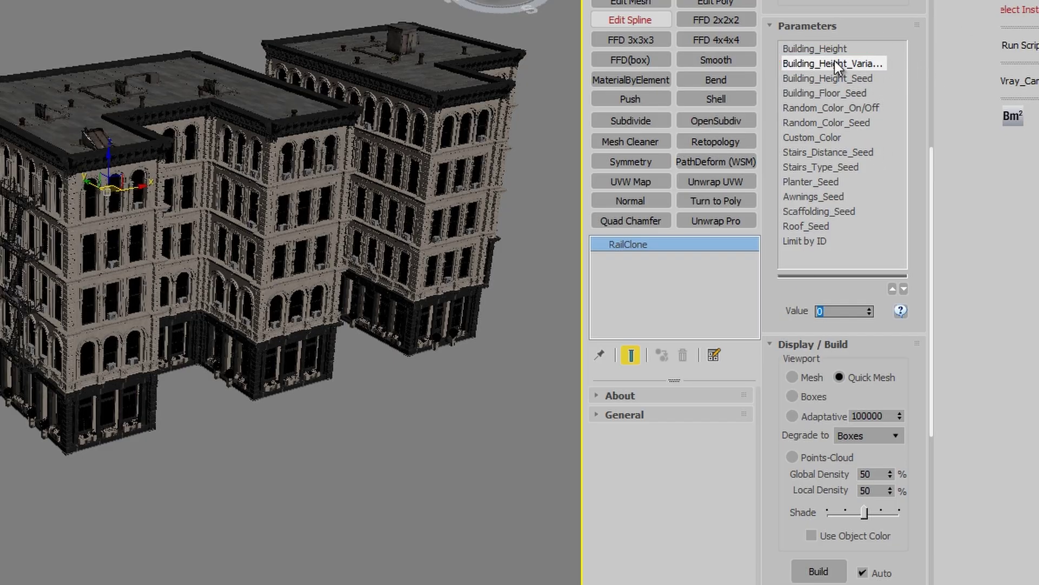
click(824, 49)
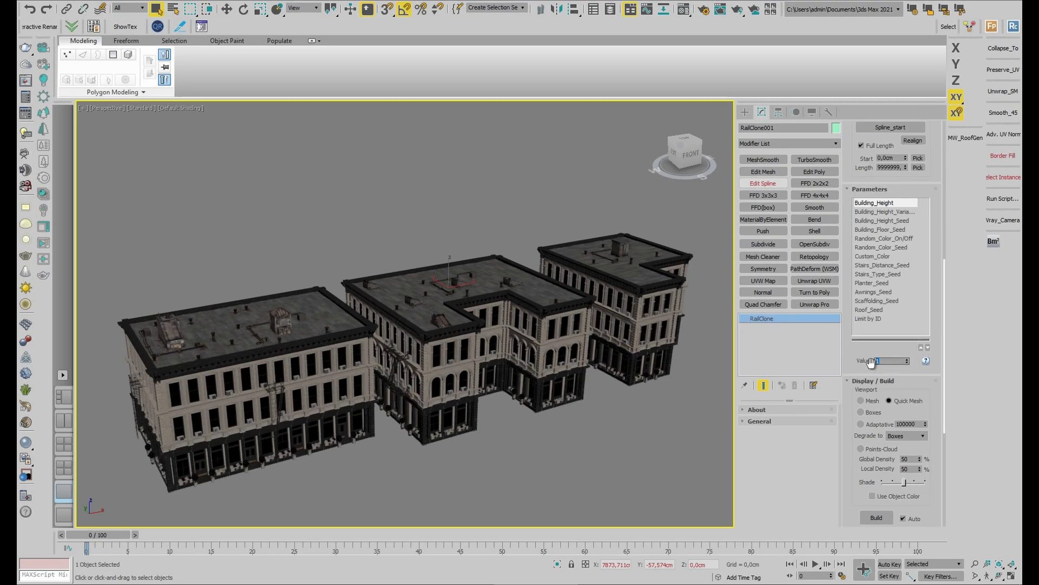
text(3)
key(Return)
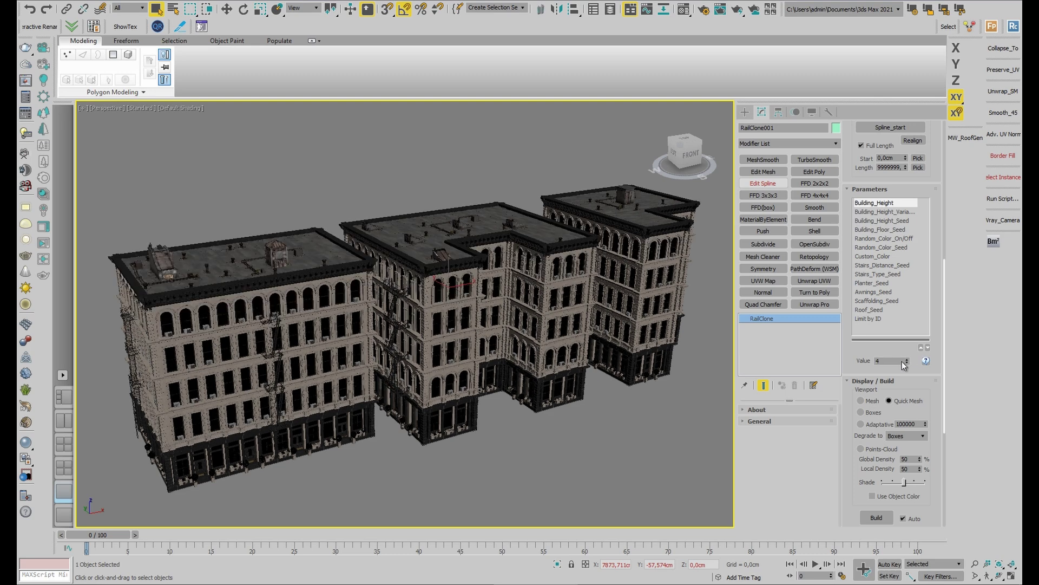
Step: Set Building_Height_Variation to 2 and change the height seed to 125937
click(885, 211)
double_click(875, 361)
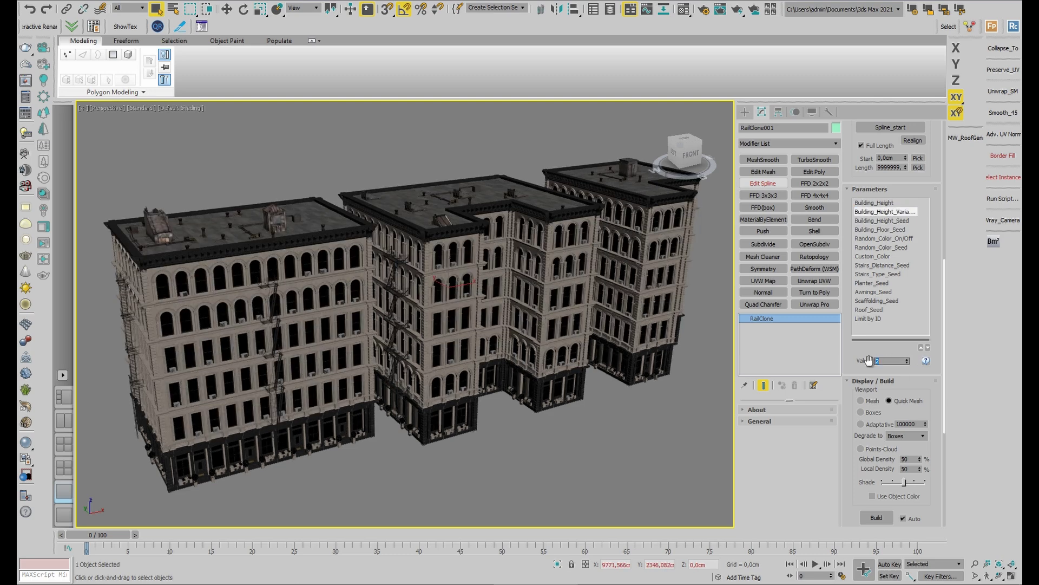
text(2)
key(Return)
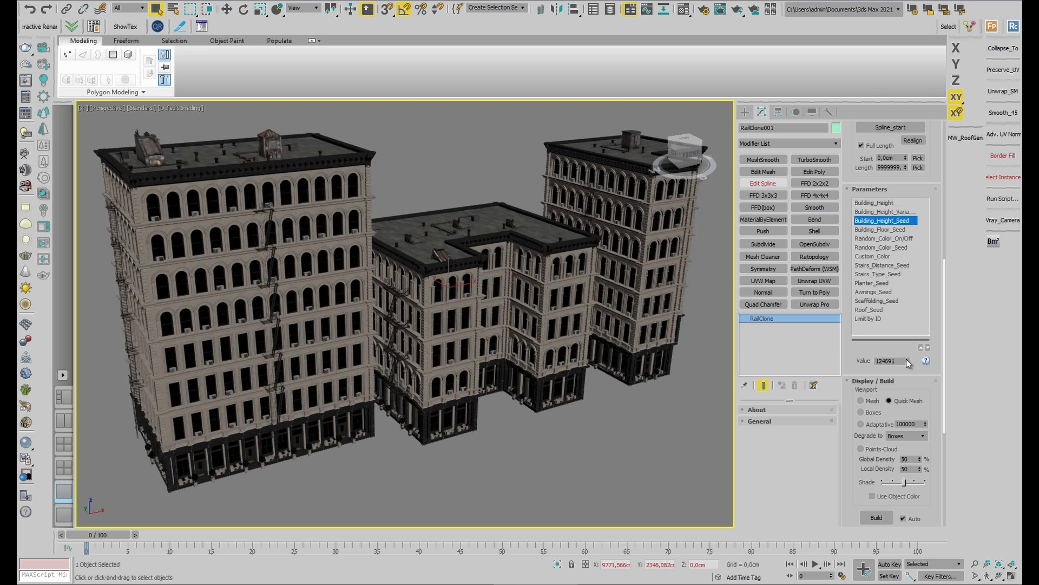
click(906, 359)
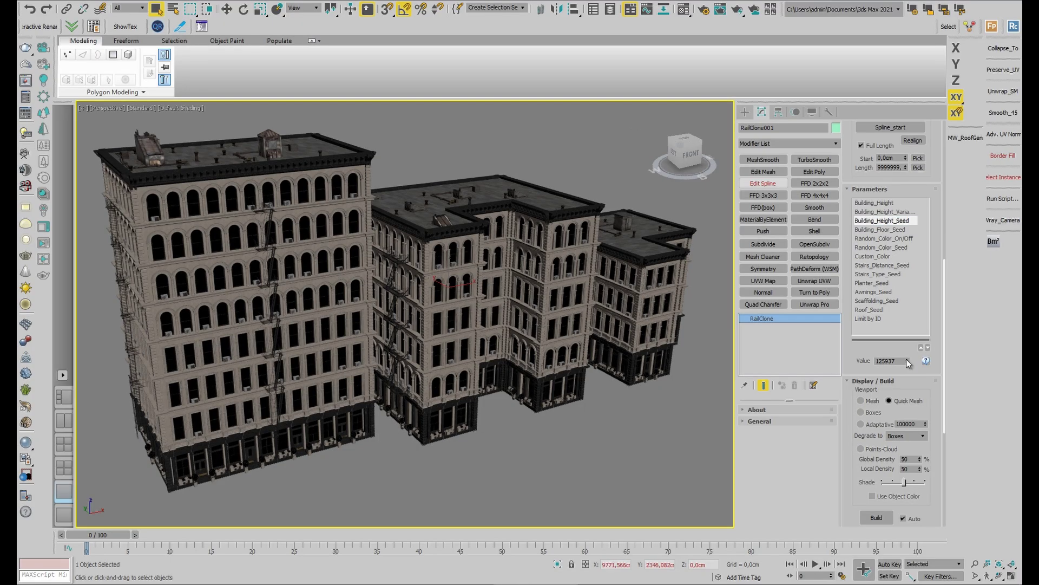
Step: Select Limit by ID, then select the right-hand footprint spline by its material ID
click(870, 319)
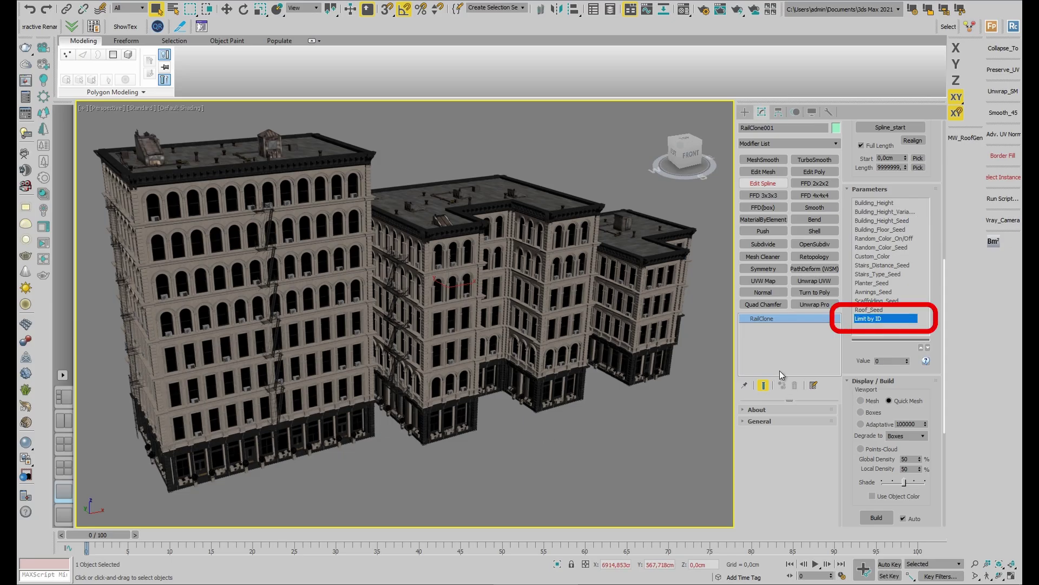
right_click(497, 310)
click(456, 291)
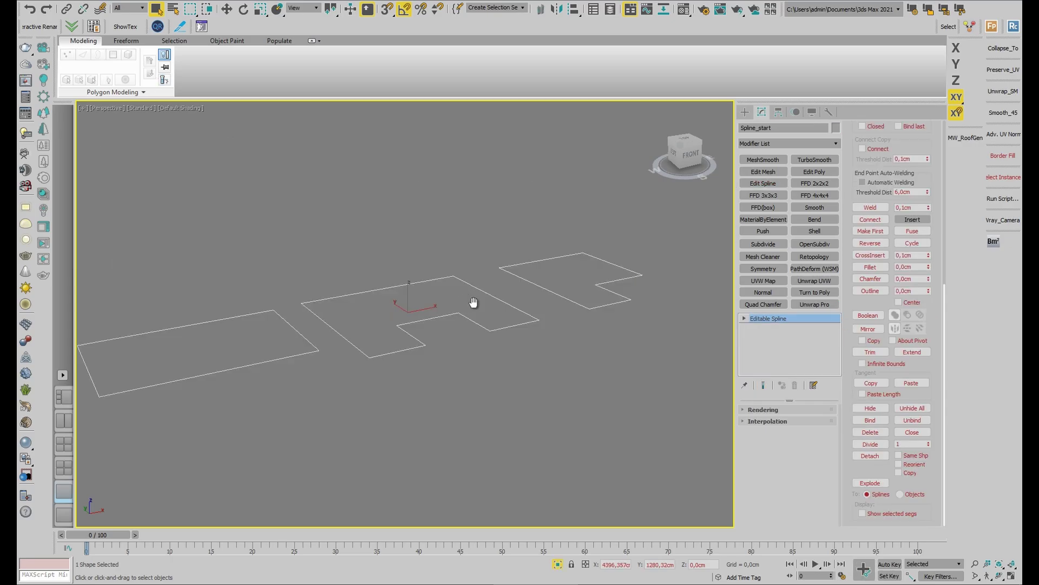
middle_drag(471, 301, 506, 332)
key(3)
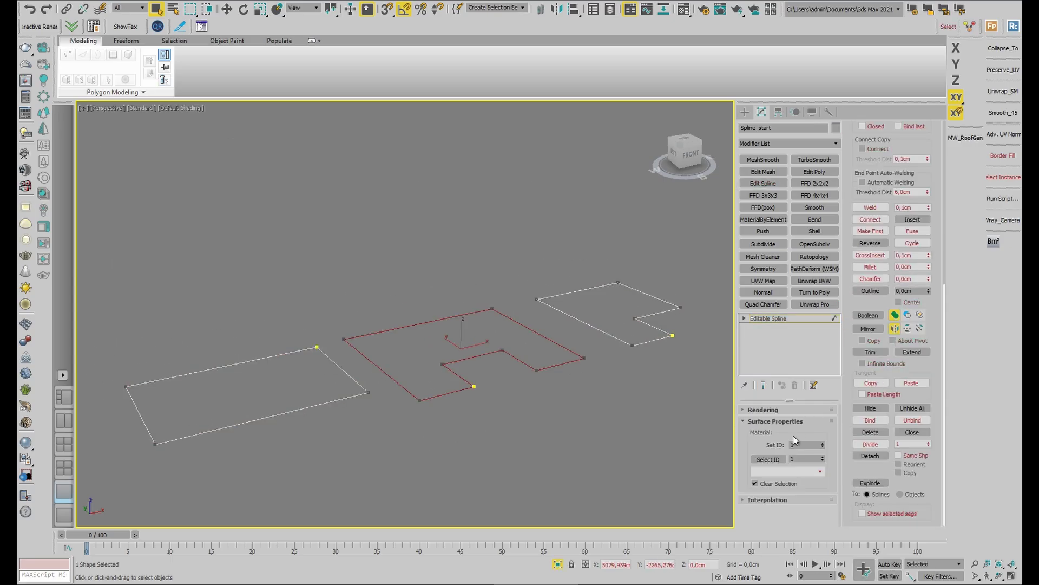
click(641, 294)
click(767, 457)
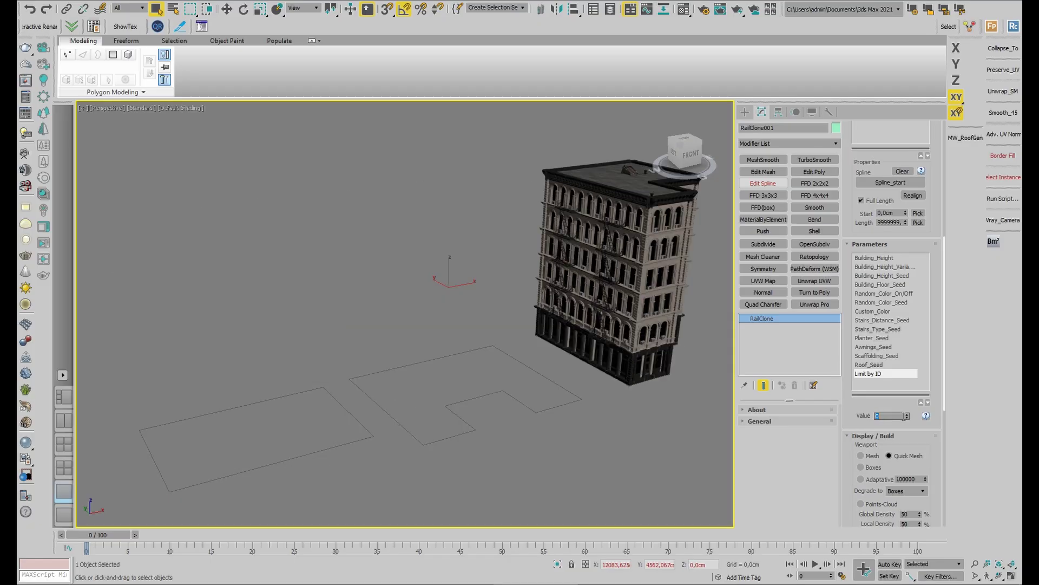
text(1)
Step: Reset Limit by ID to 0 for all three buildings and change the scaffolding seed
key(Return)
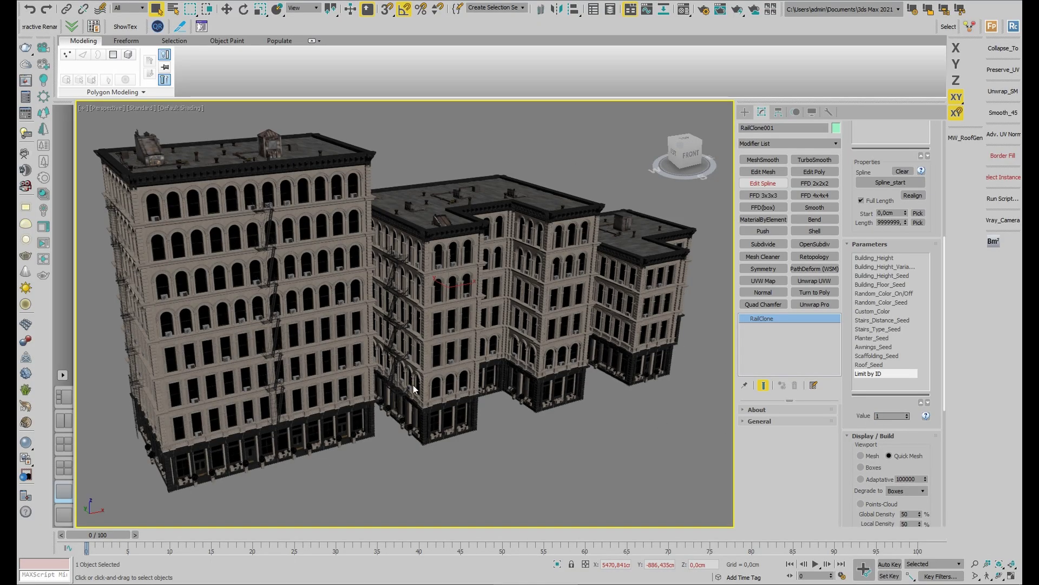
click(877, 356)
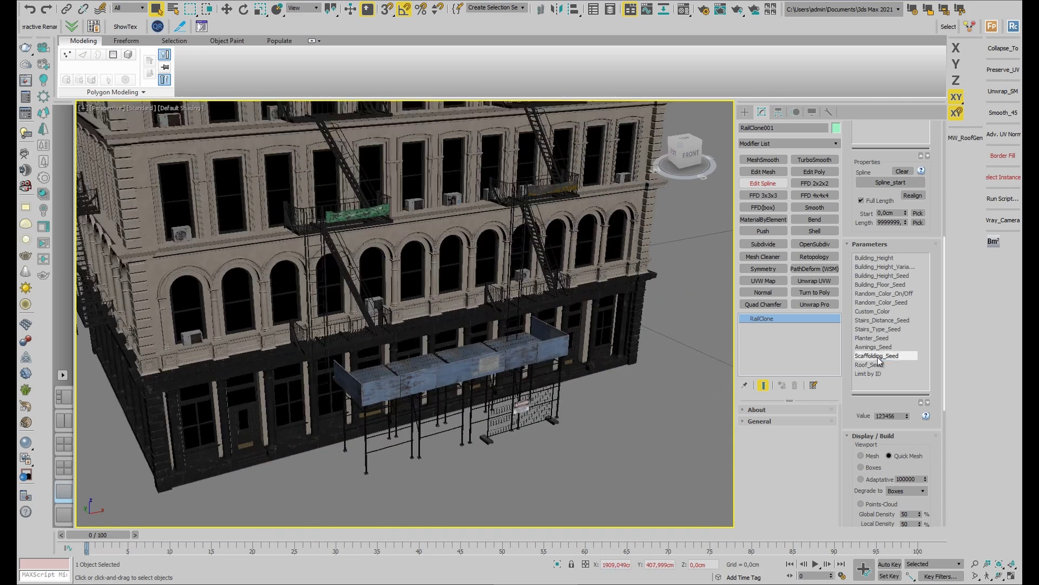
drag(906, 414, 866, 337)
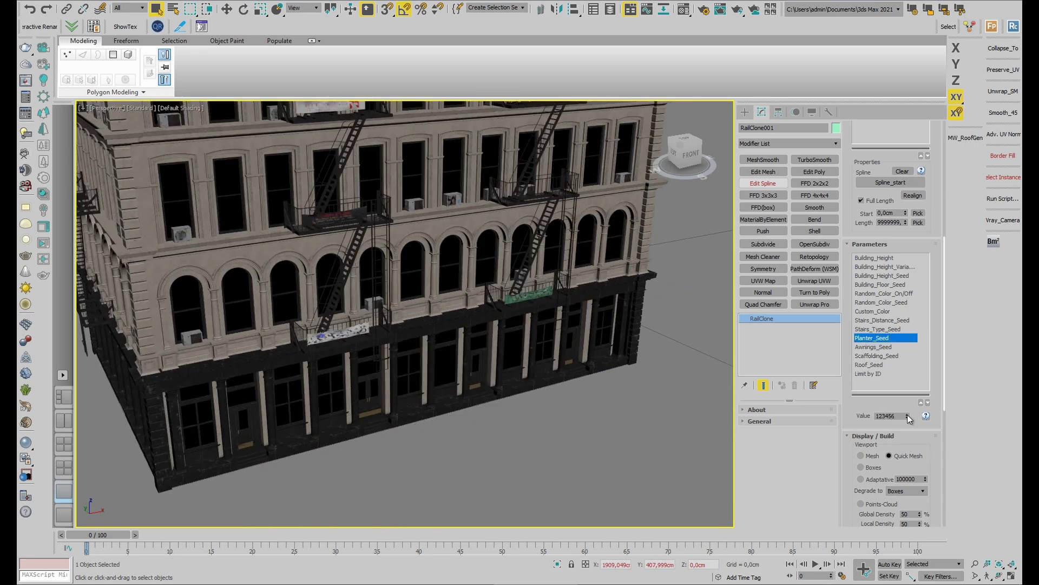
Step: Reshuffle the fire-escape stairs seed and the roof seed
click(877, 329)
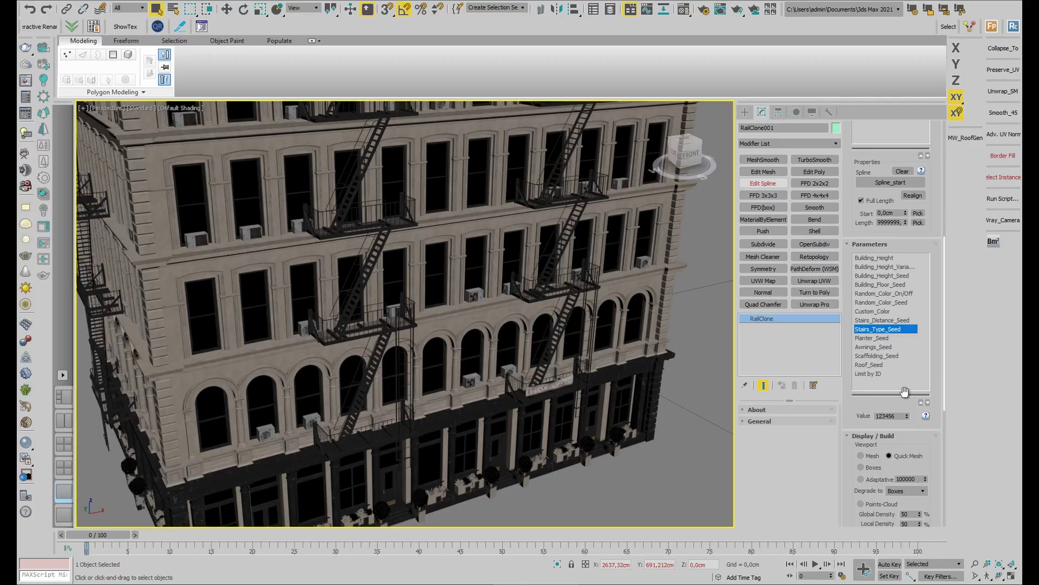
click(905, 413)
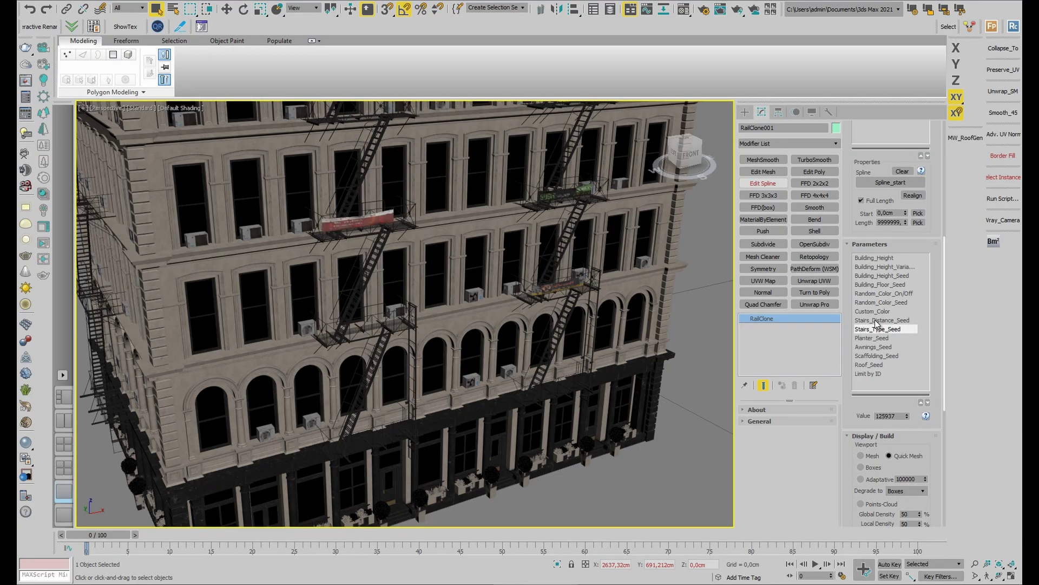
key(Up)
alt+middle_drag(407, 285, 423, 390)
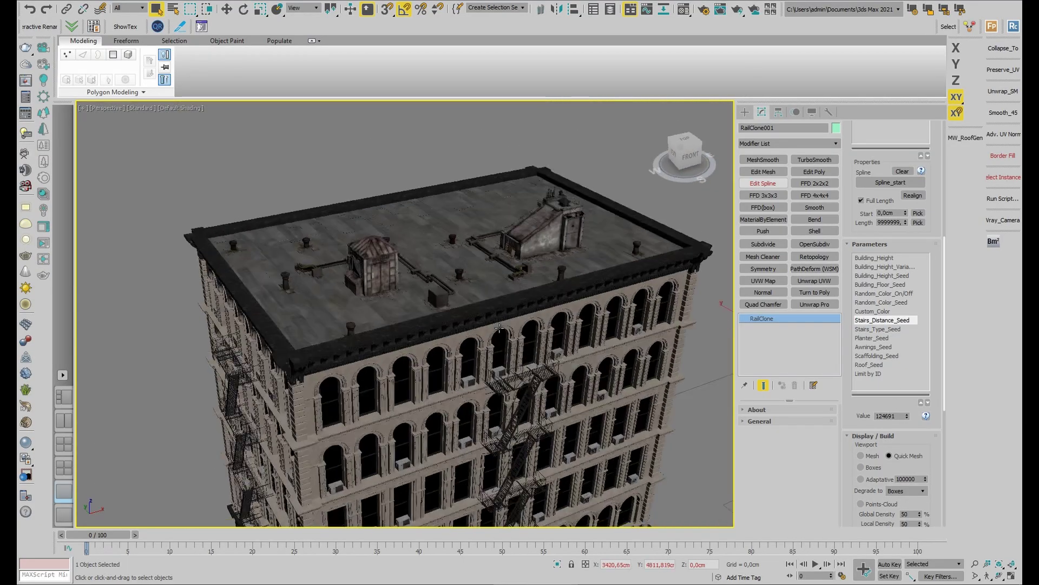
click(876, 365)
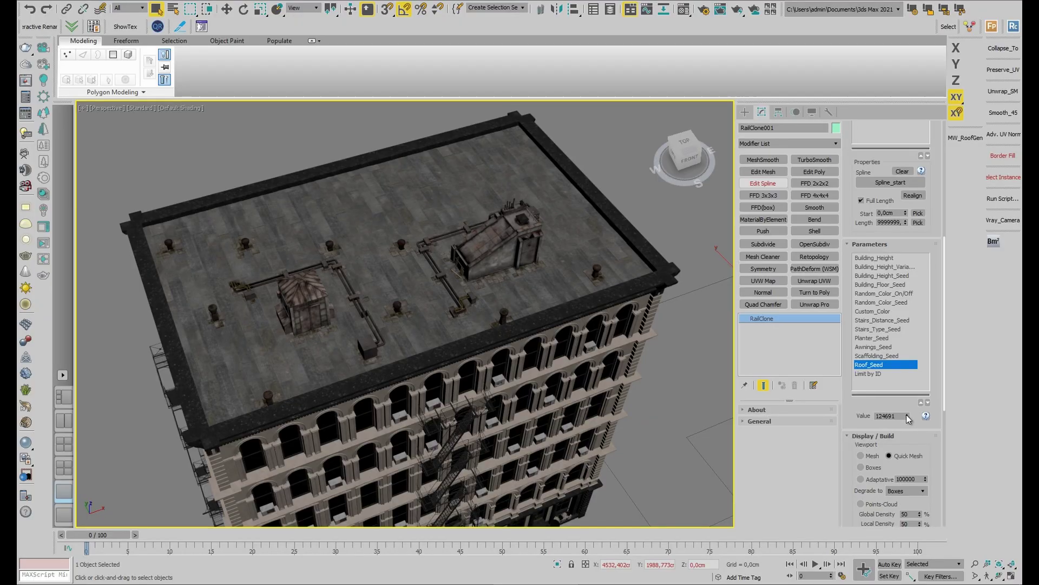
click(906, 414)
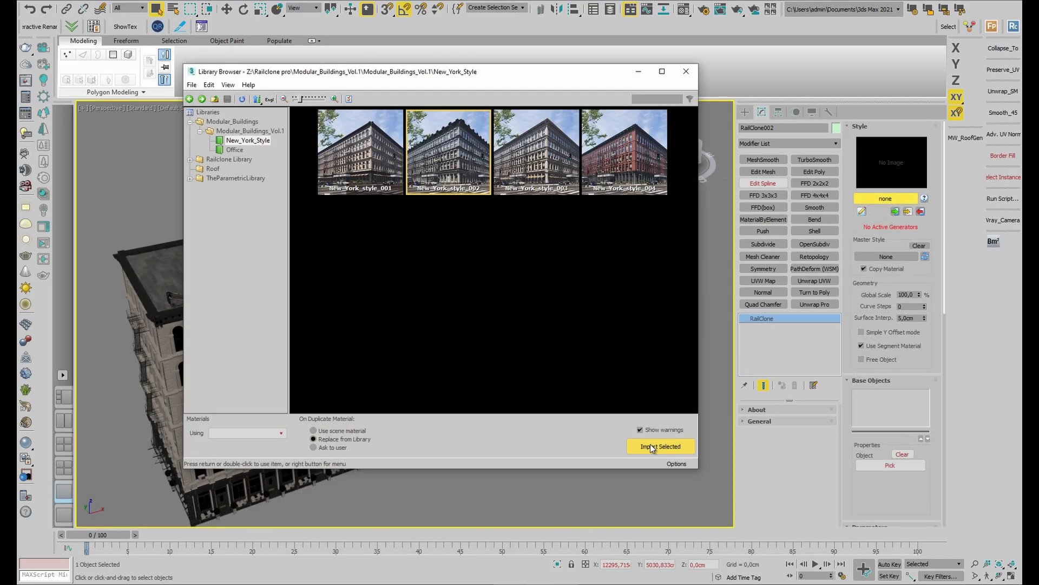
Step: Import New_York_style_002 and assign Spline_start as its footprint
click(650, 444)
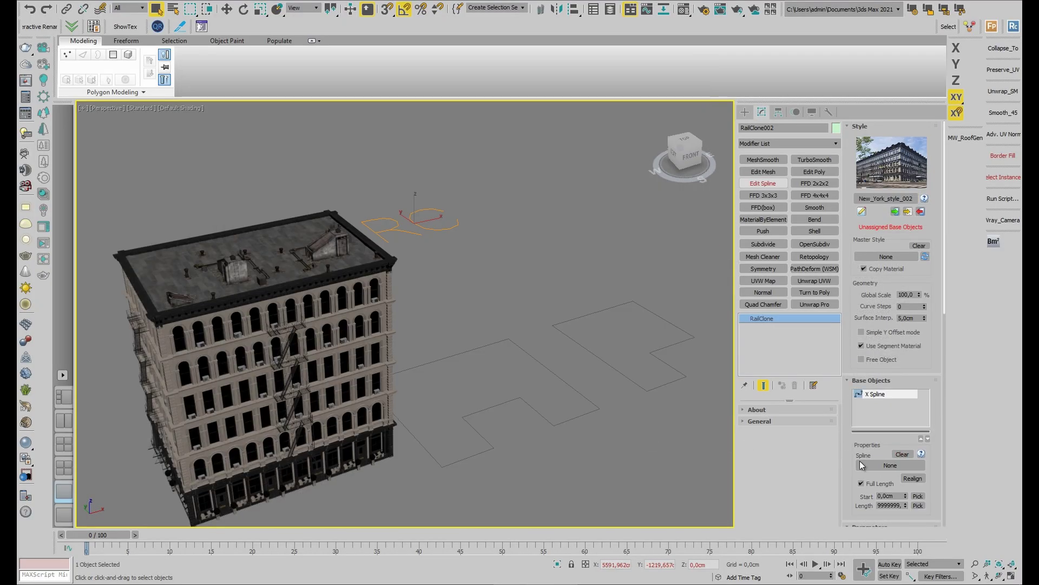
key(w)
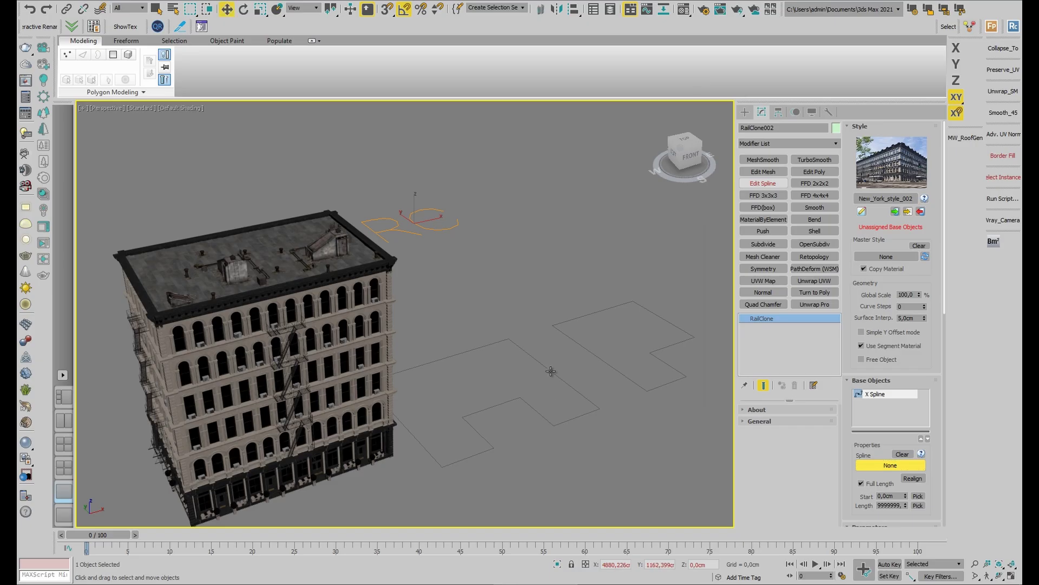
click(551, 372)
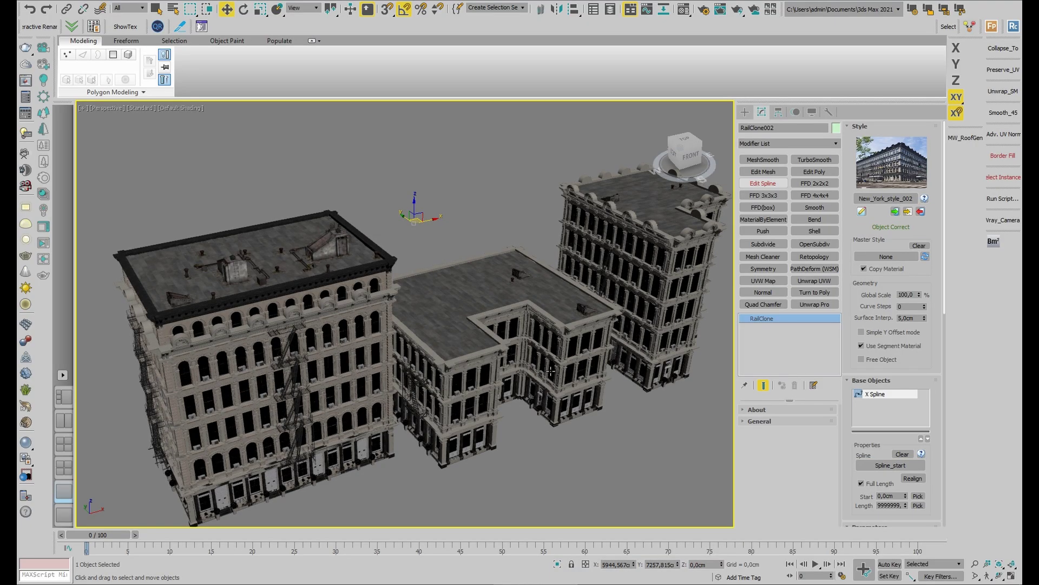
scroll(871, 360, down, 5)
Step: Set Limit by ID to 3 to show a single building
click(869, 354)
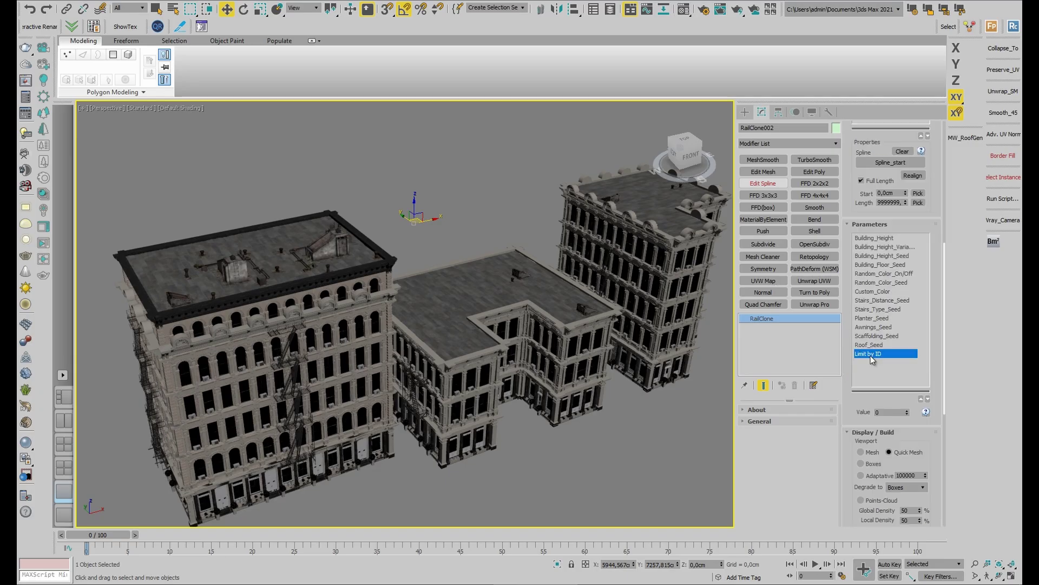
click(907, 411)
click(908, 411)
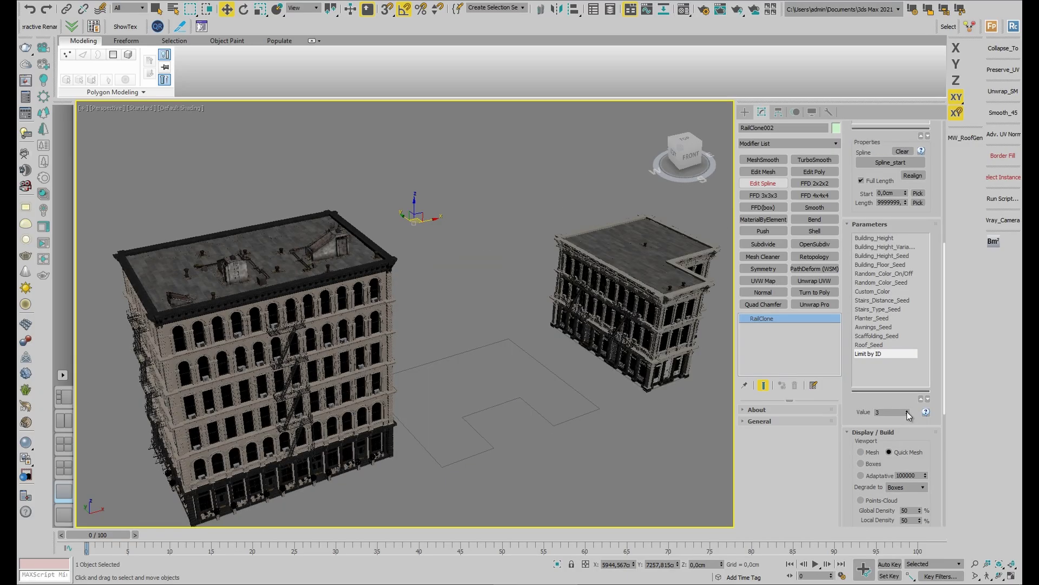
mouse_move(684, 152)
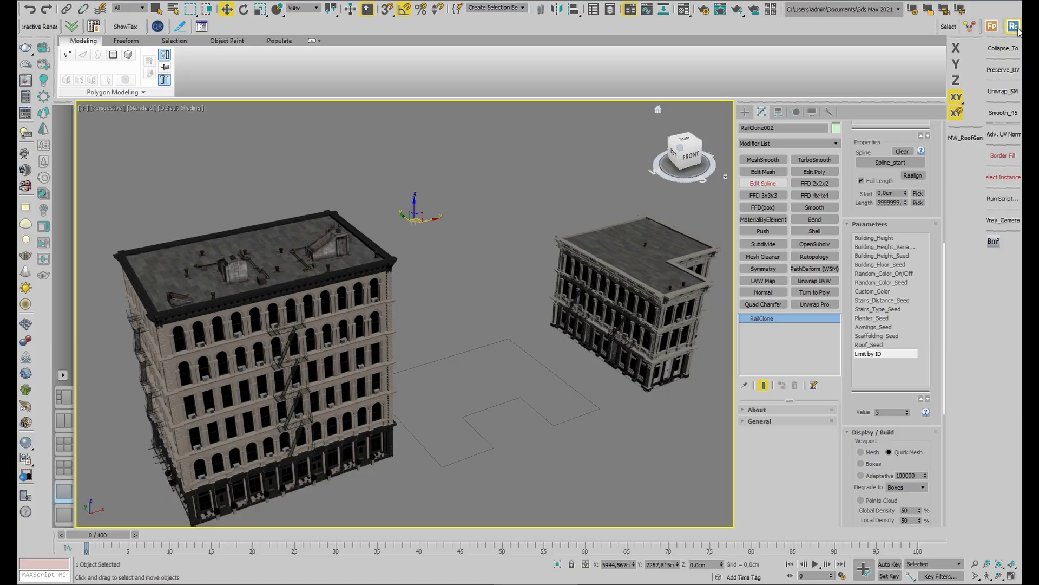
Step: Select Spline_start and its footprint vertices while inspecting the L-shaped building
click(1015, 27)
drag(651, 361, 548, 464)
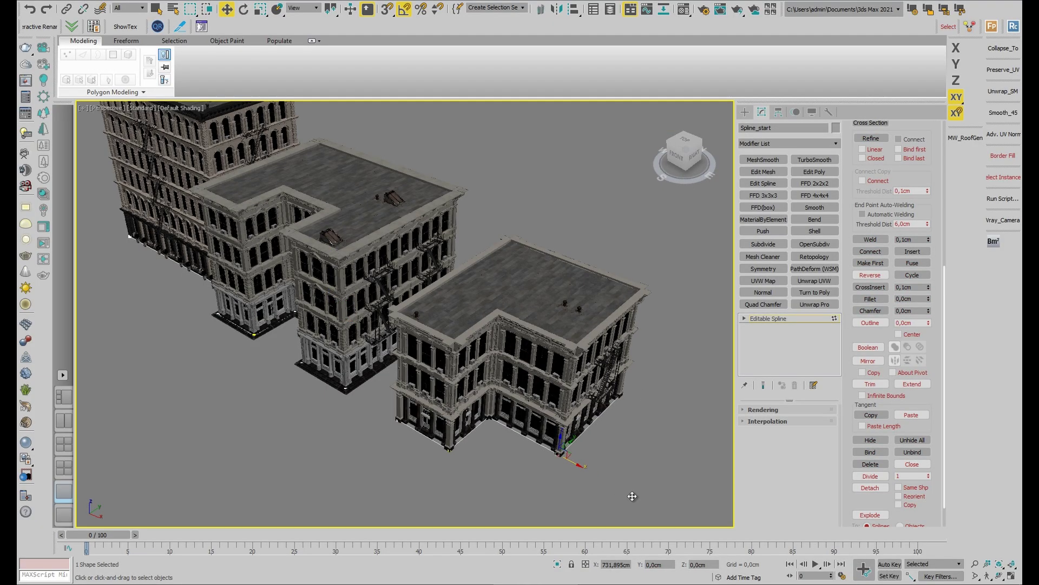
alt+middle_drag(498, 405, 491, 375)
drag(432, 247, 495, 390)
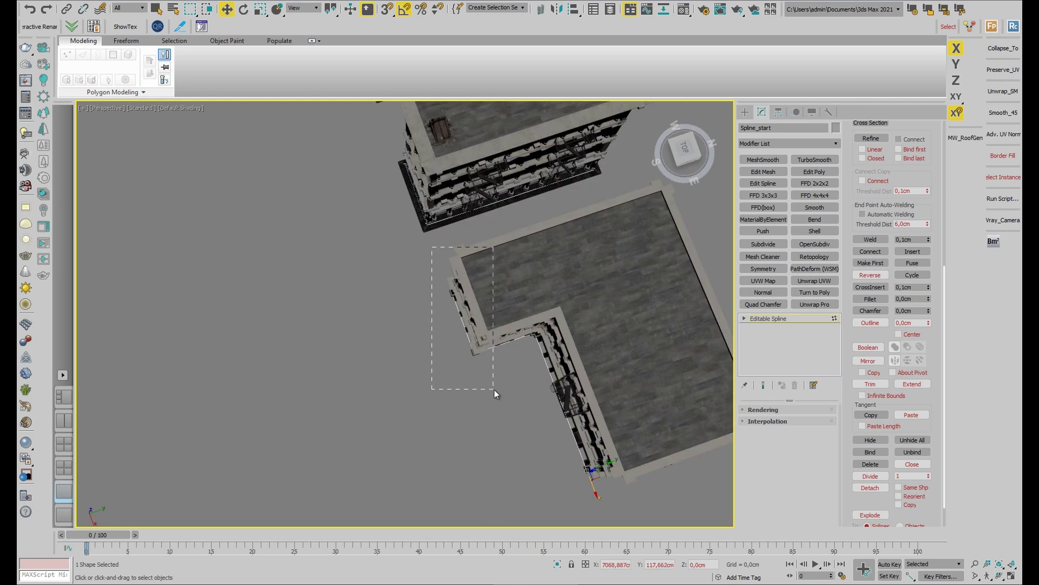
mouse_move(512, 359)
alt+middle_down()
mouse_move(423, 358)
mouse_move(476, 356)
alt+middle_up()
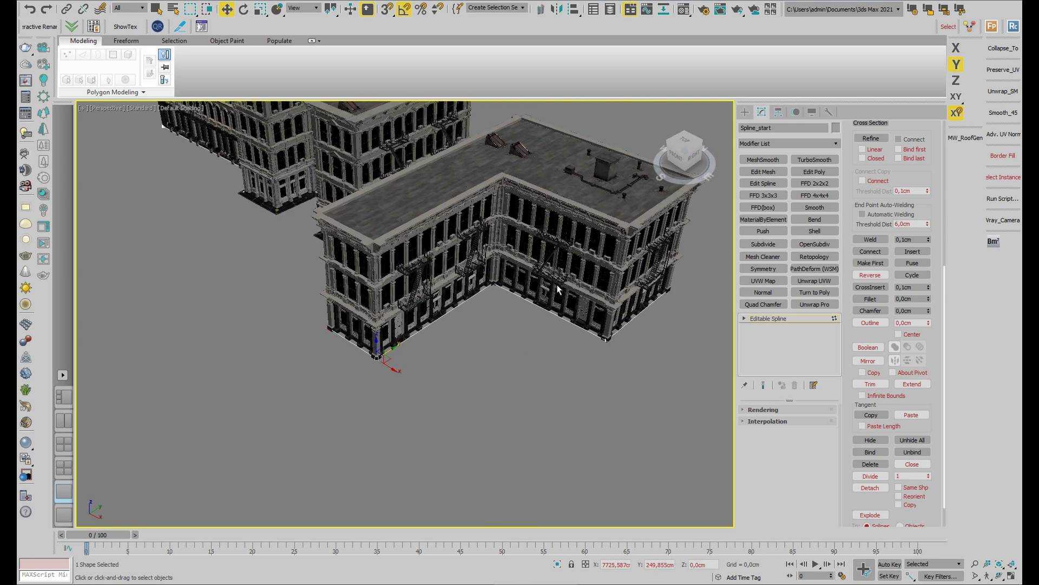
middle_drag(559, 289, 479, 306)
scroll(490, 289, up, 5)
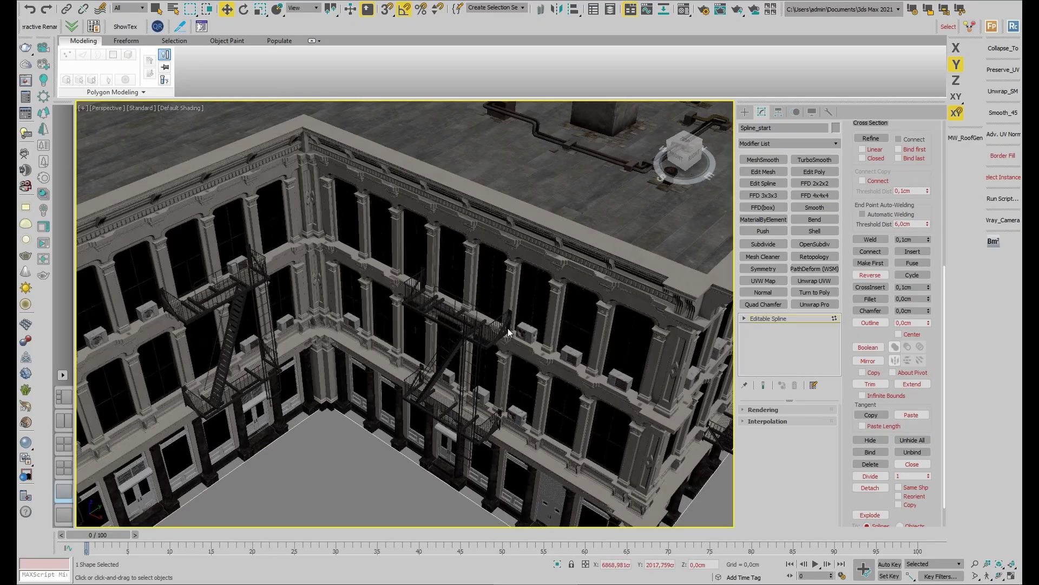
scroll(509, 333, down, 5)
Step: Fillet the outer corner vertex by 500, then reselect RailClone002
alt+middle_drag(534, 364, 592, 471)
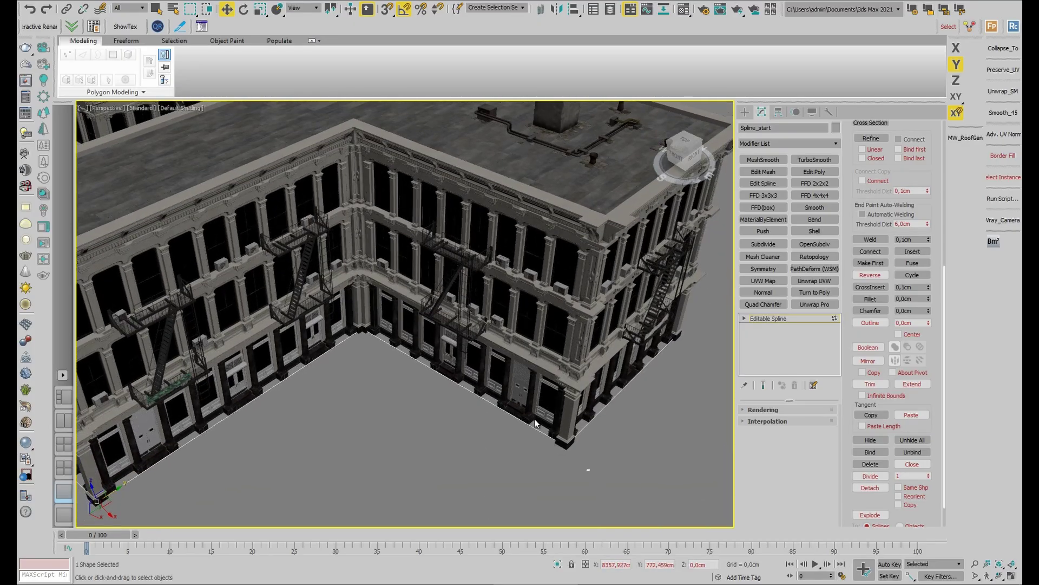
drag(590, 470, 532, 417)
click(894, 299)
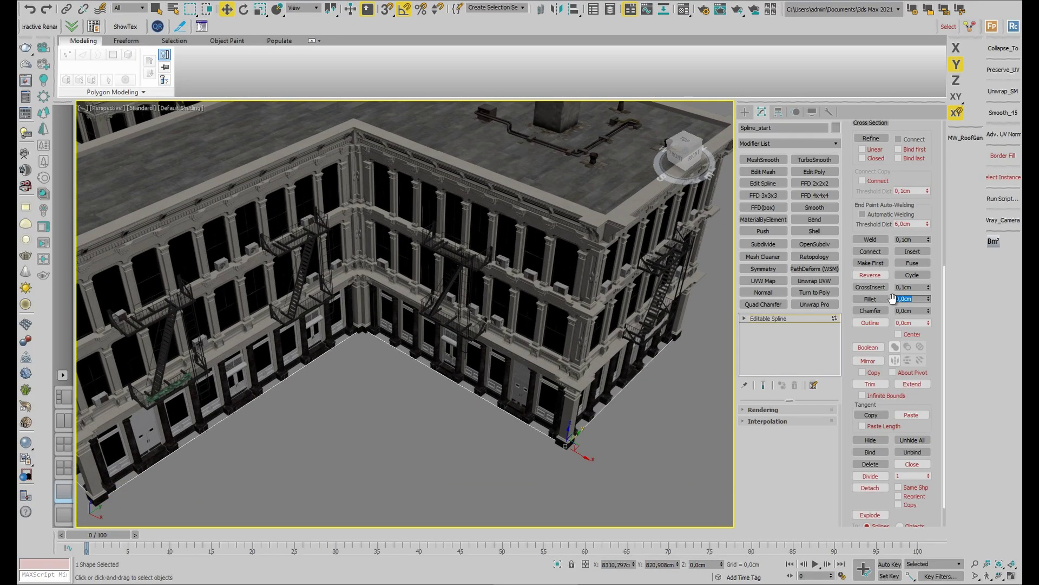
text(500)
key(Return)
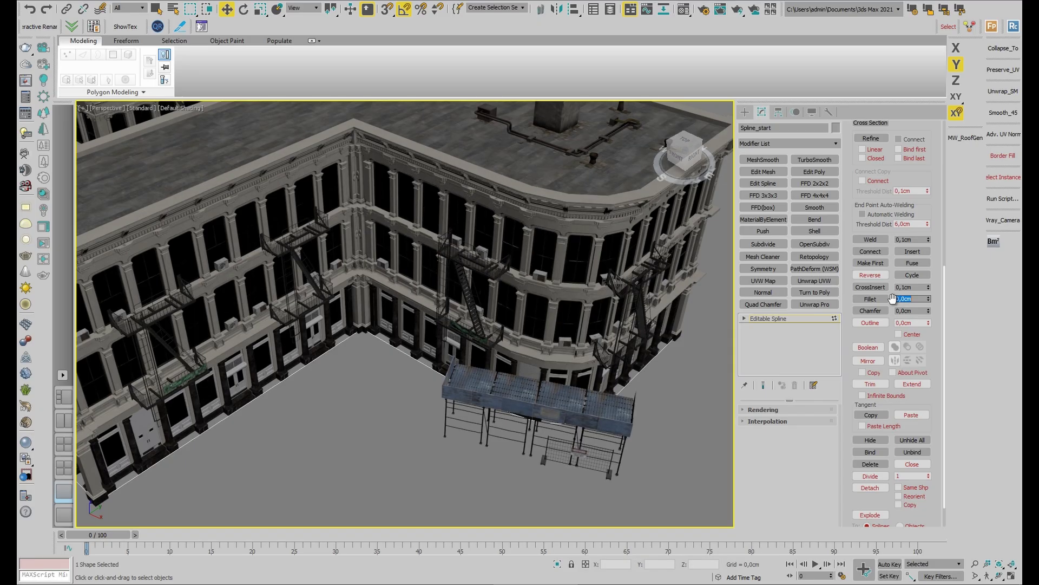
click(566, 213)
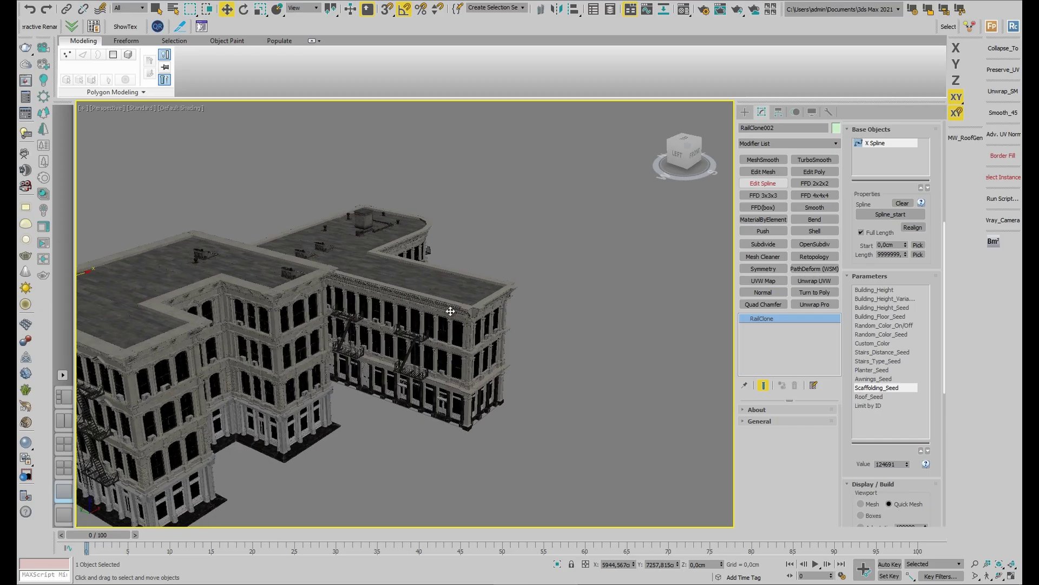
text(10)
Step: Apply a Building_Height of 10 to RailClone003
key(Return)
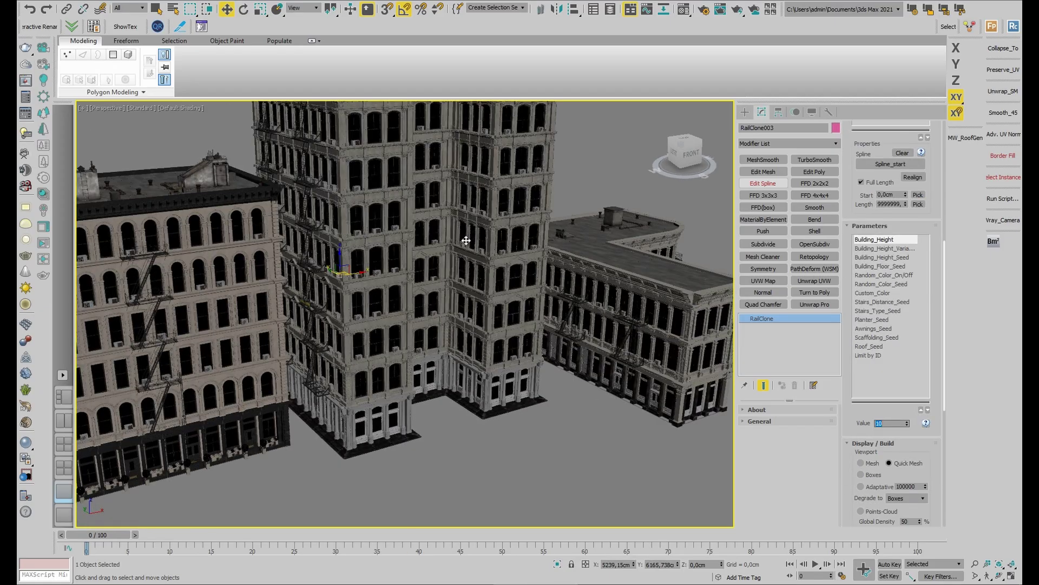